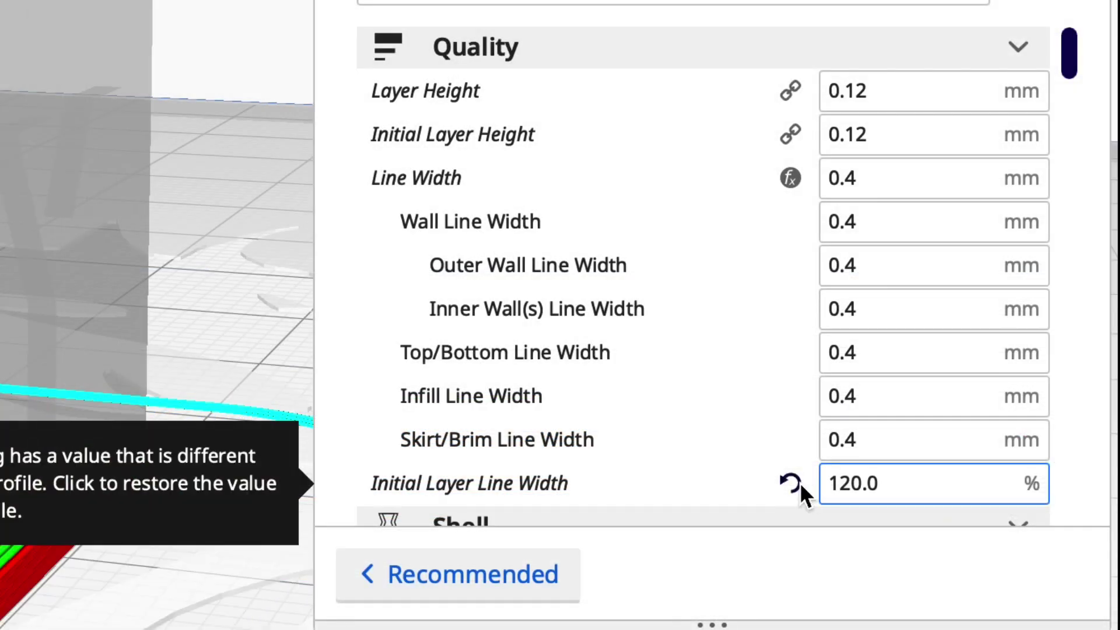
# - Step the layer preview up to layer 85 and run the print simulation (59 min, 5 g)
pyautogui.click(798, 483)
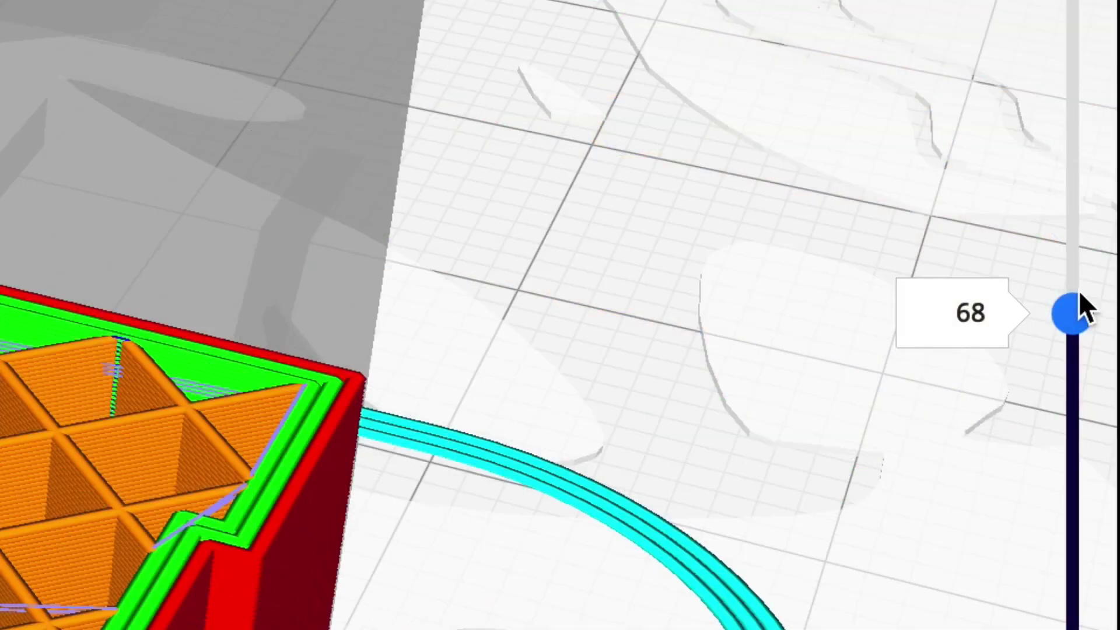
pyautogui.moveTo(1084, 302); pyautogui.dragTo(1080, 211)
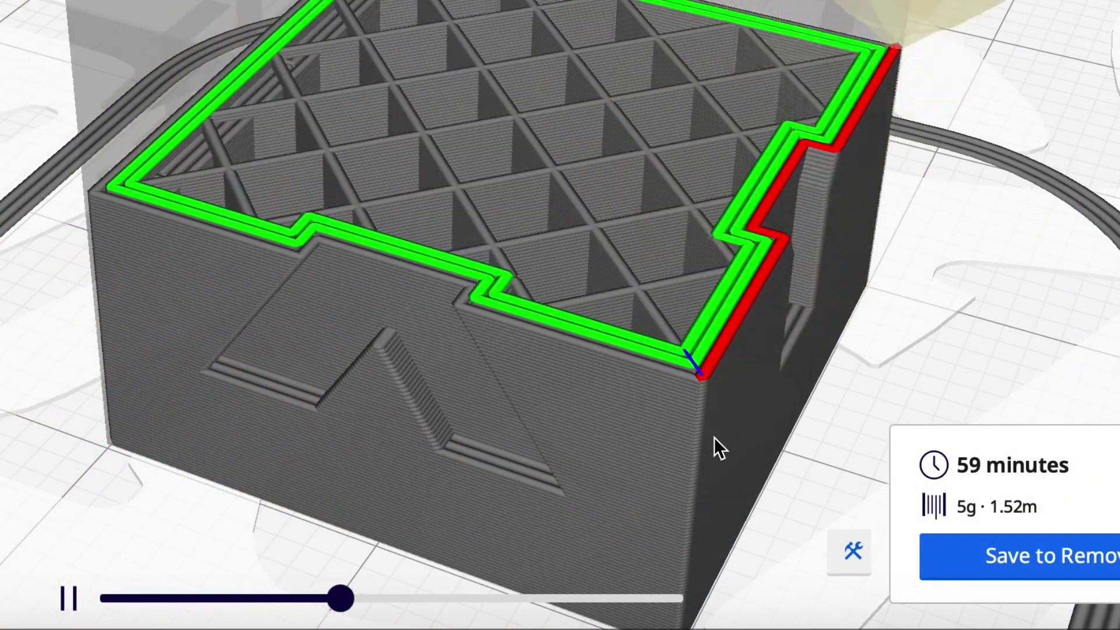
pyautogui.press('space')
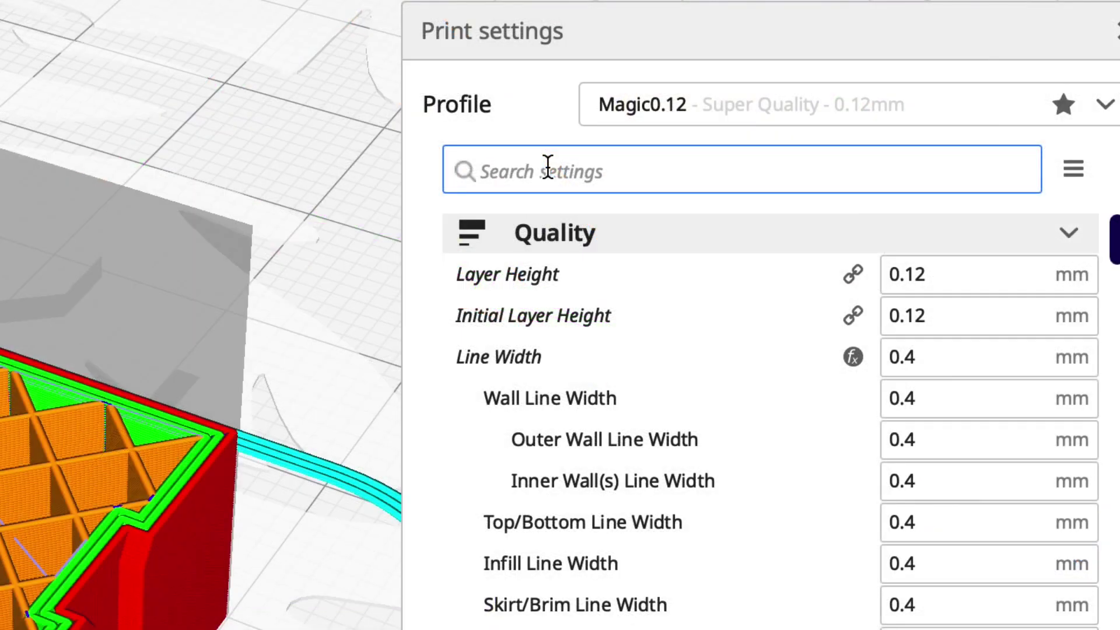
pyautogui.write('coasting')
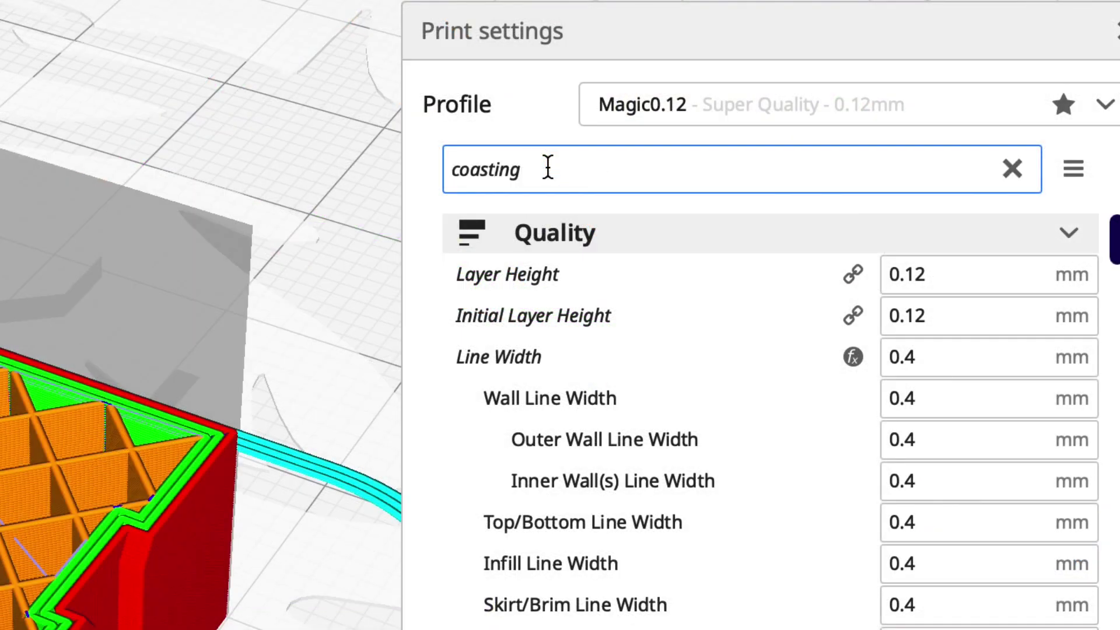
pyautogui.moveTo(522, 275)
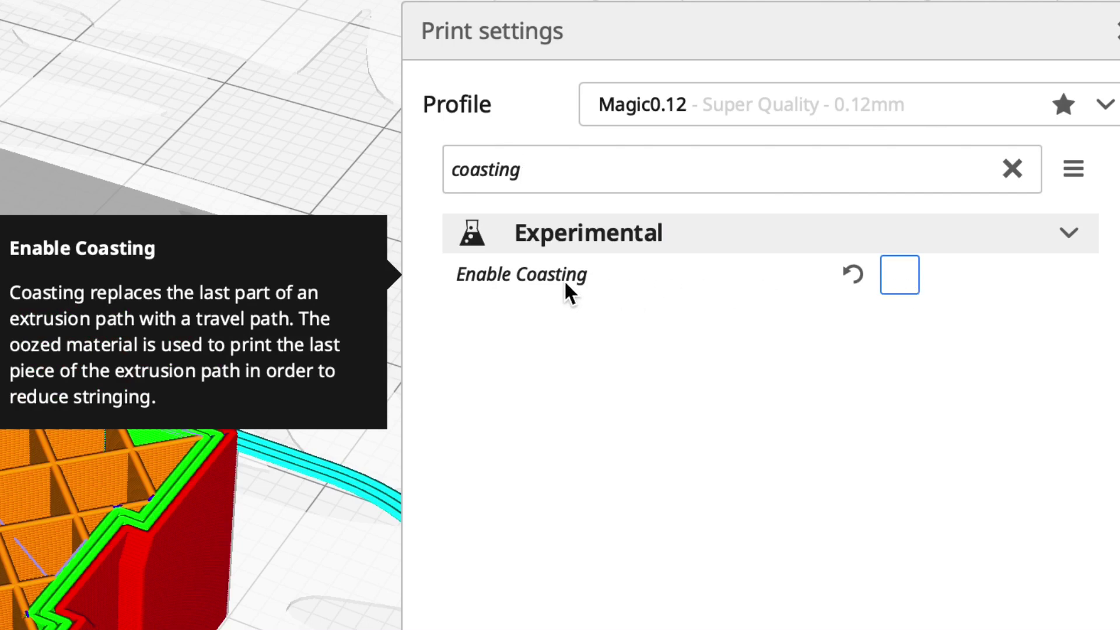
# - Enable coasting with volume 0.064 mm³, minimum volume 0.8 mm³ and speed 90%
pyautogui.click(900, 278)
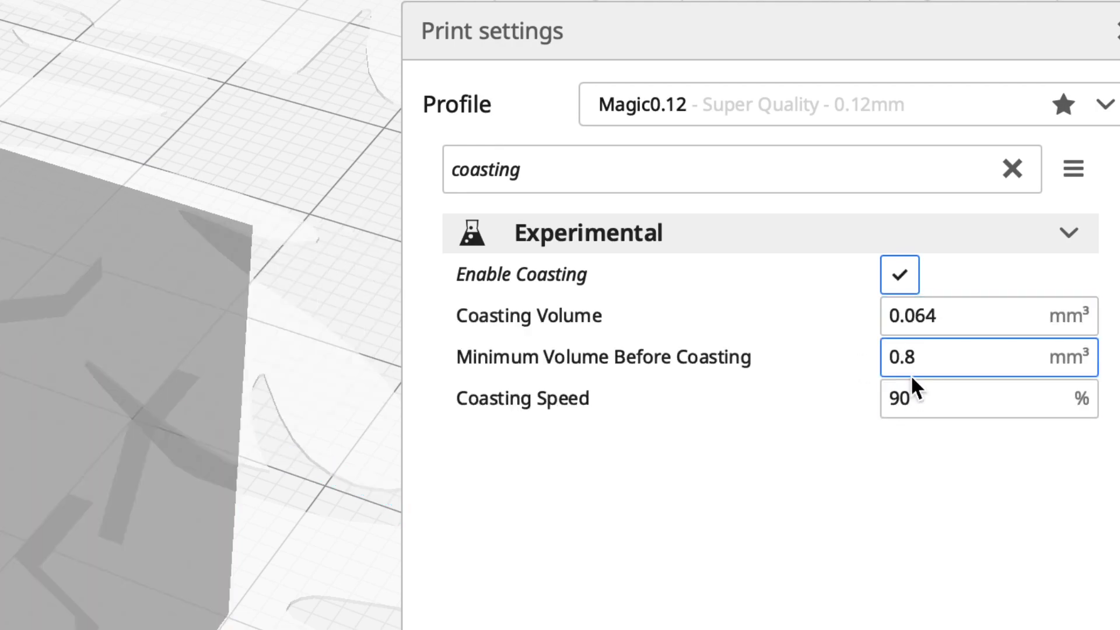
pyautogui.click(910, 396)
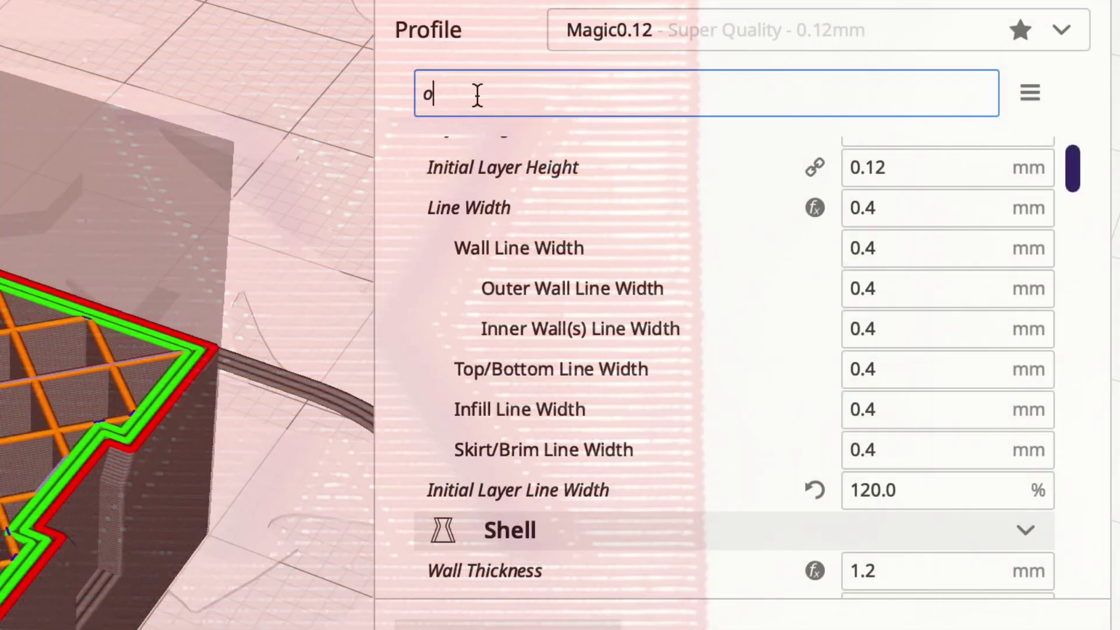
pyautogui.write('uter wall')
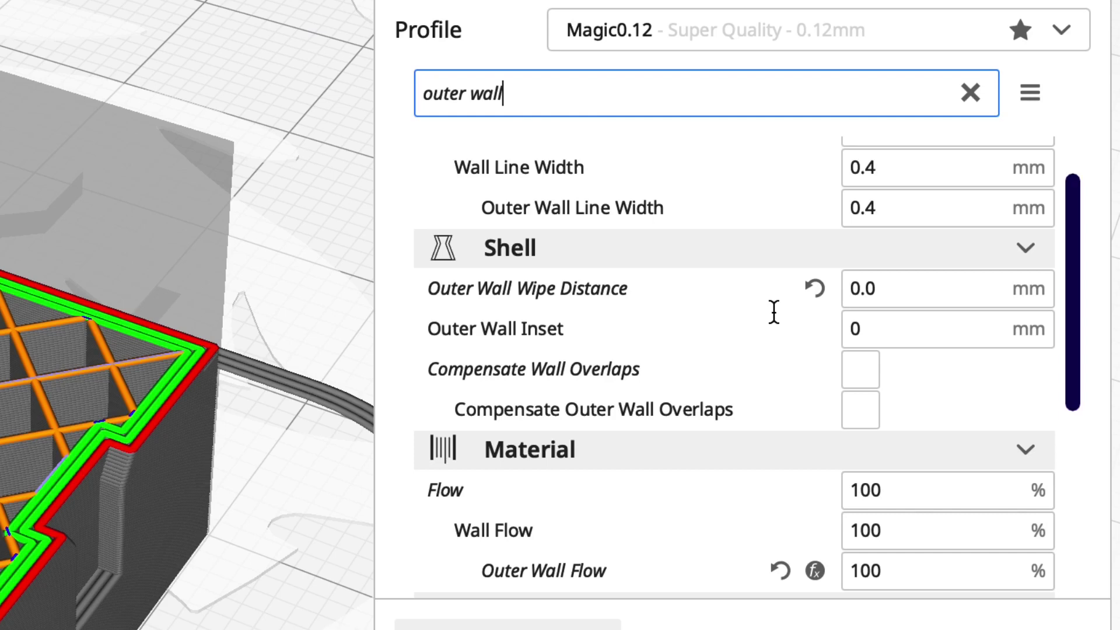
pyautogui.moveTo(1073, 262); pyautogui.dragTo(1053, 473)
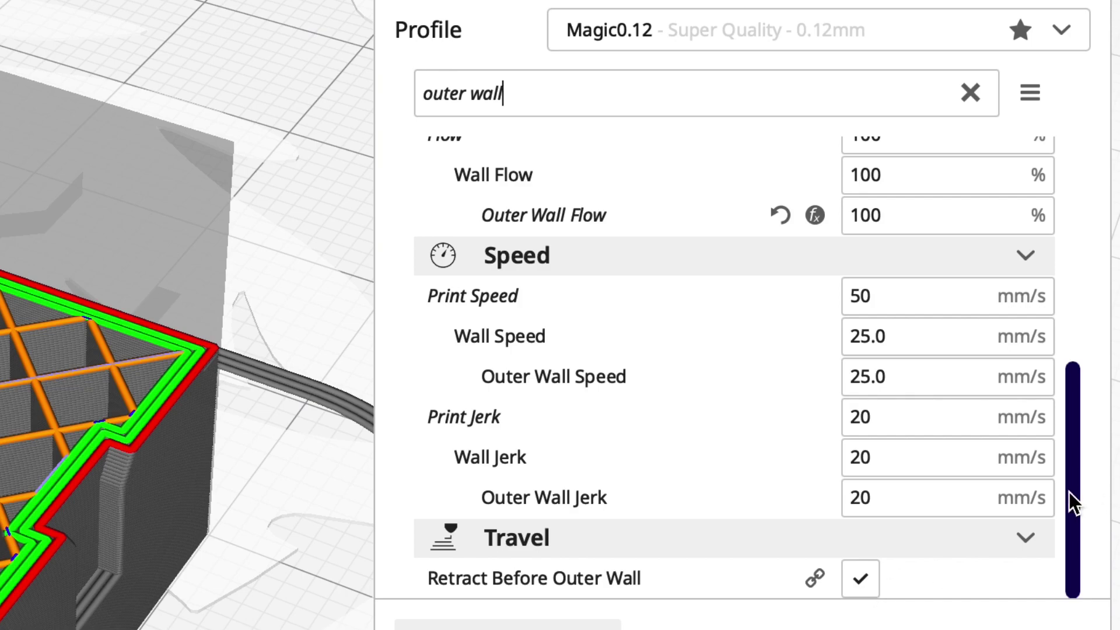
pyautogui.moveTo(1068, 492); pyautogui.dragTo(1063, 304)
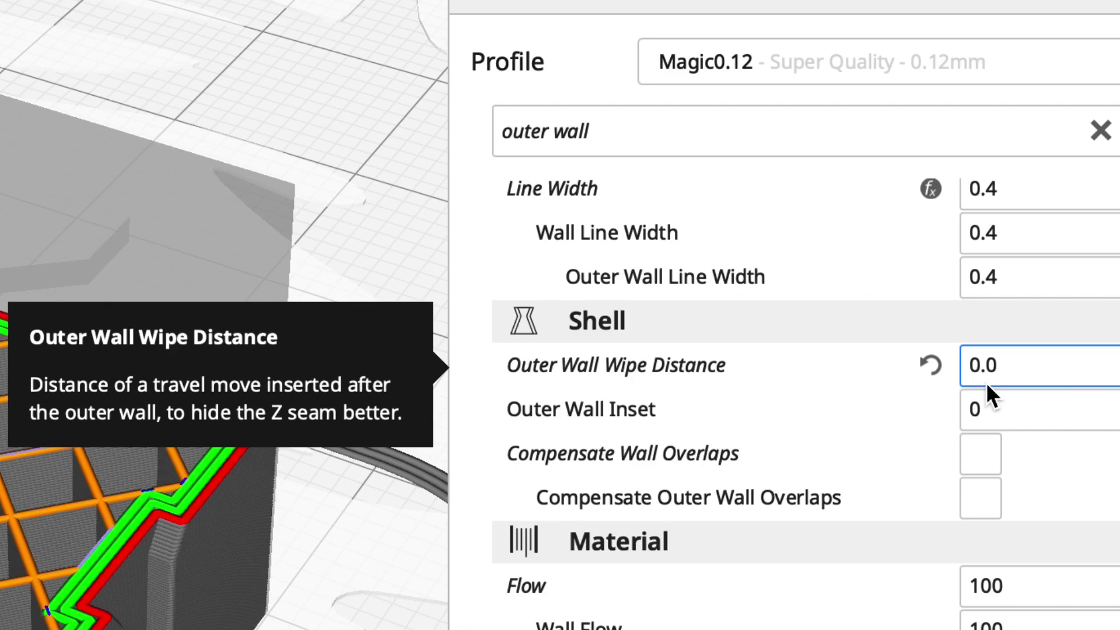
# - Enter 0.4 mm as the Outer Wall Wipe Distance
pyautogui.click(999, 366)
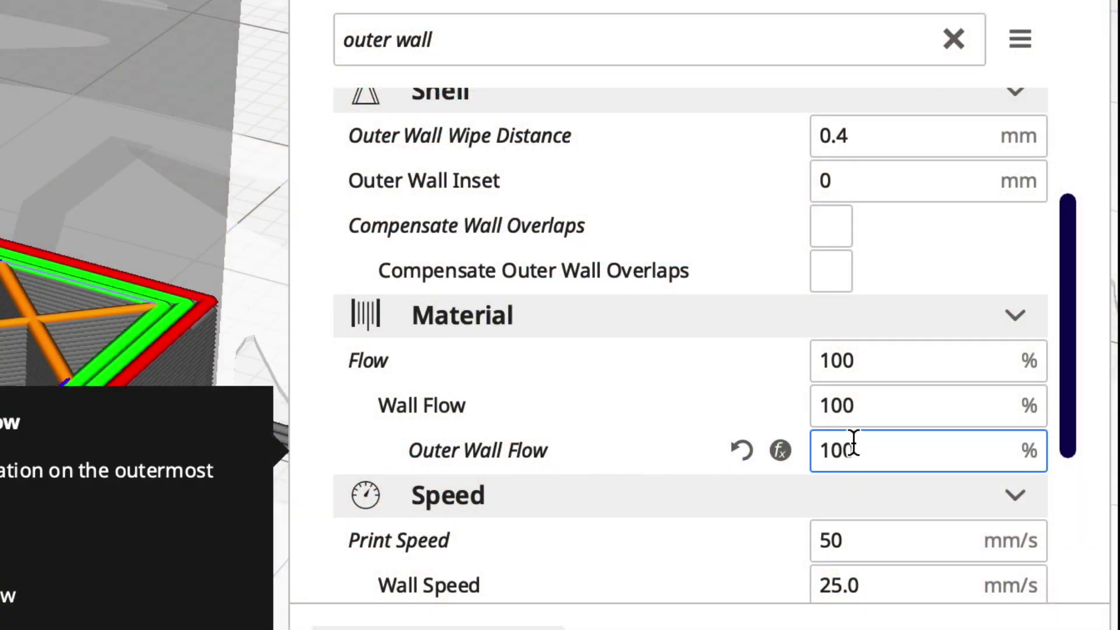
# - Select the Outer Wall Flow value so it can be replaced with 95%
pyautogui.moveTo(853, 447); pyautogui.dragTo(814, 448)
pyautogui.write('9')
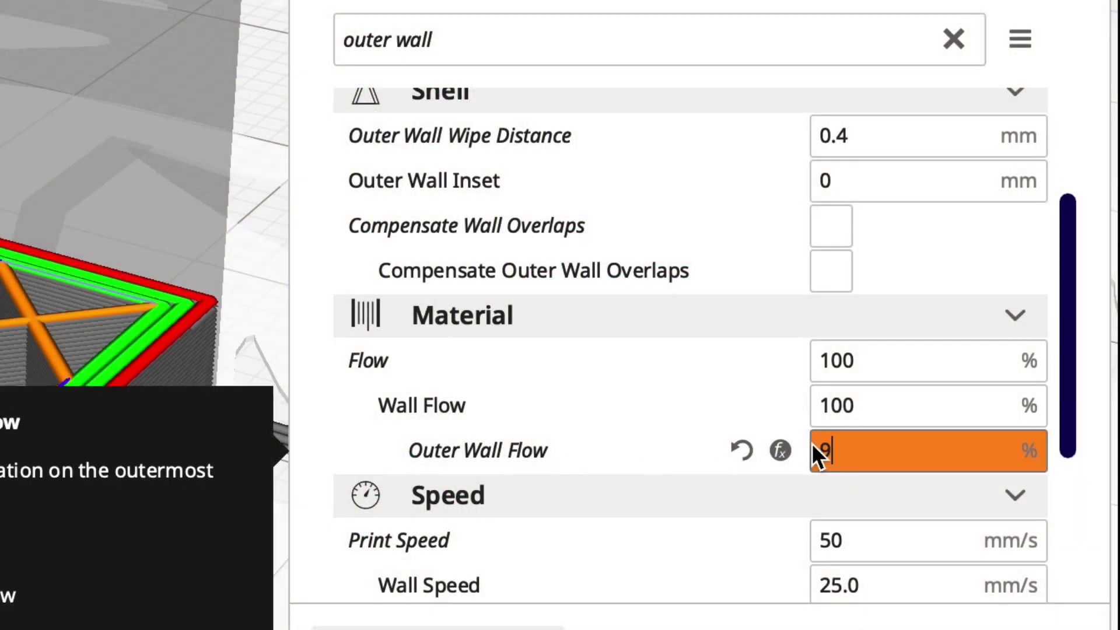
pyautogui.write('5')
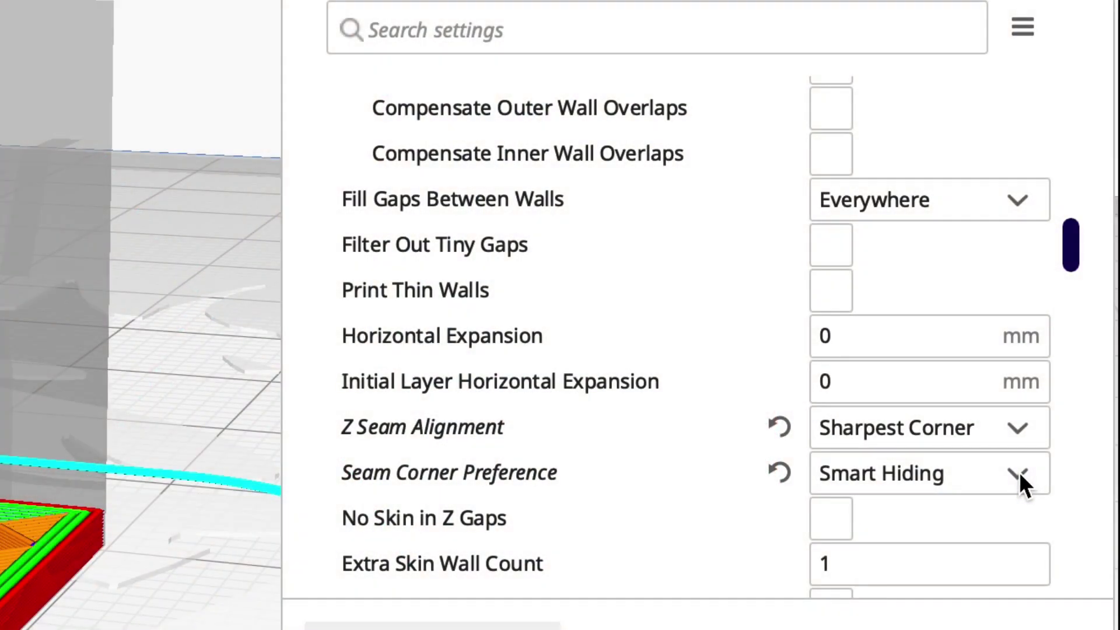
# - Set Seam Corner Preference to None and Z Seam Alignment to Random
pyautogui.click(1019, 471)
pyautogui.click(902, 523)
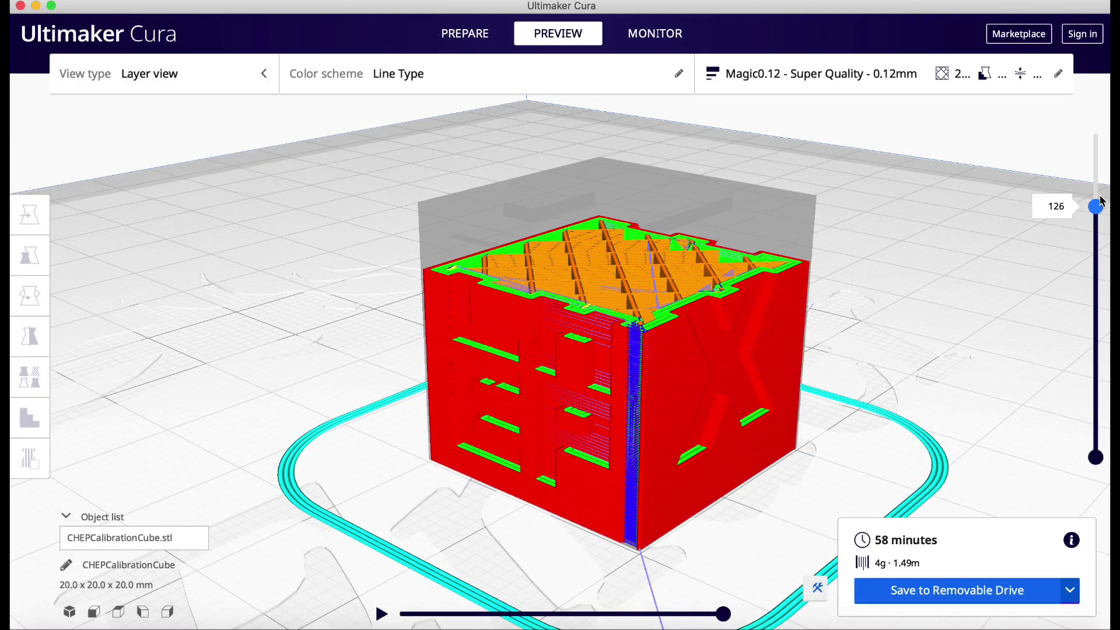
pyautogui.moveTo(1099, 203); pyautogui.dragTo(1093, 175)
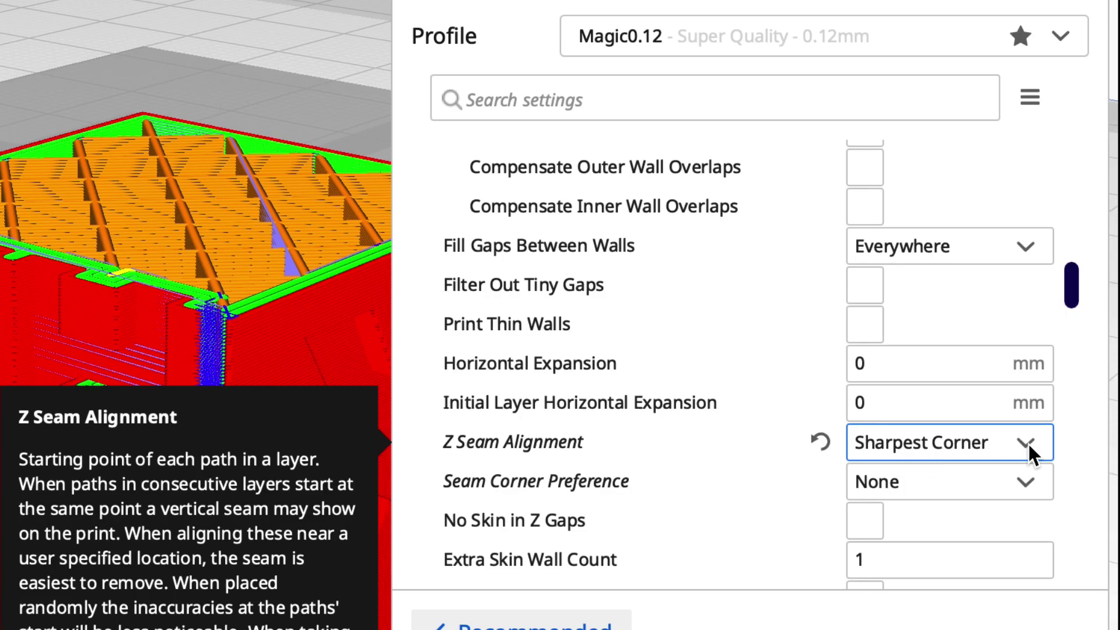
pyautogui.click(1030, 442)
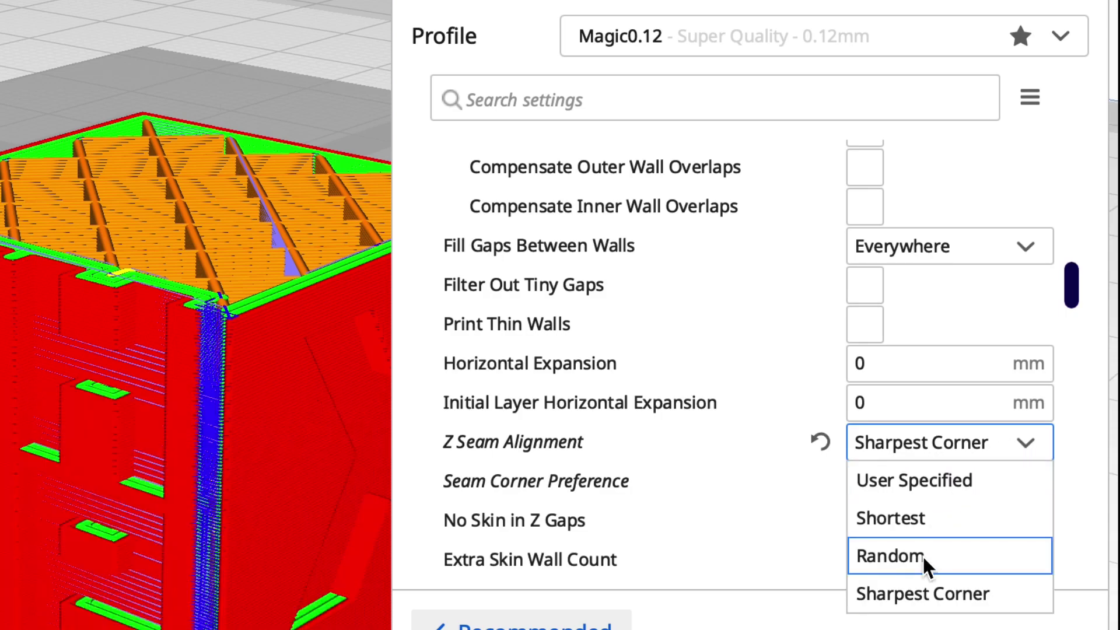
pyautogui.click(924, 556)
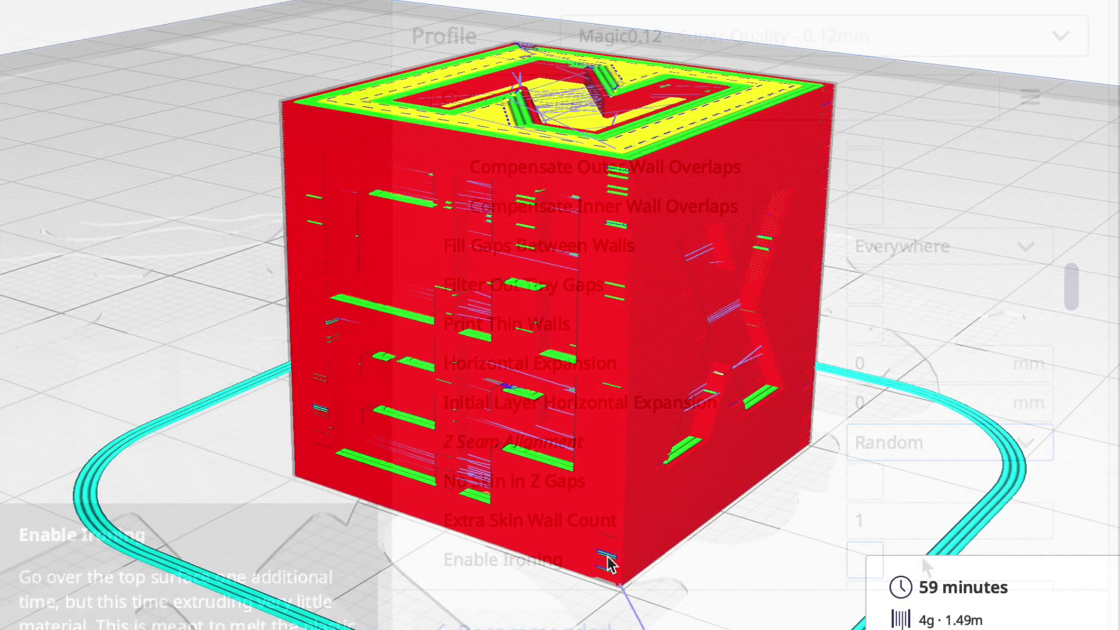